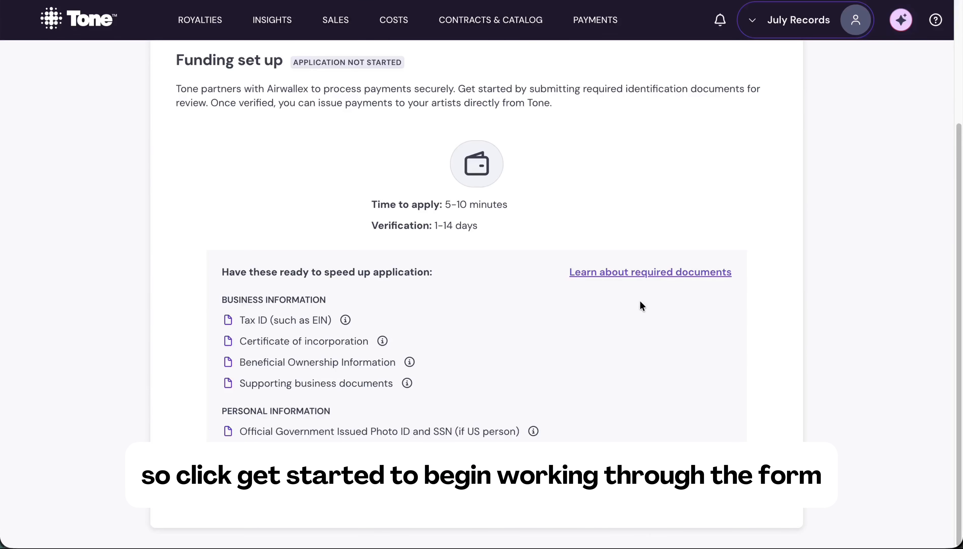
Start the funding application and proceed past the business registration location overview.
{"action": "left_click", "coordinate": [476, 483]}
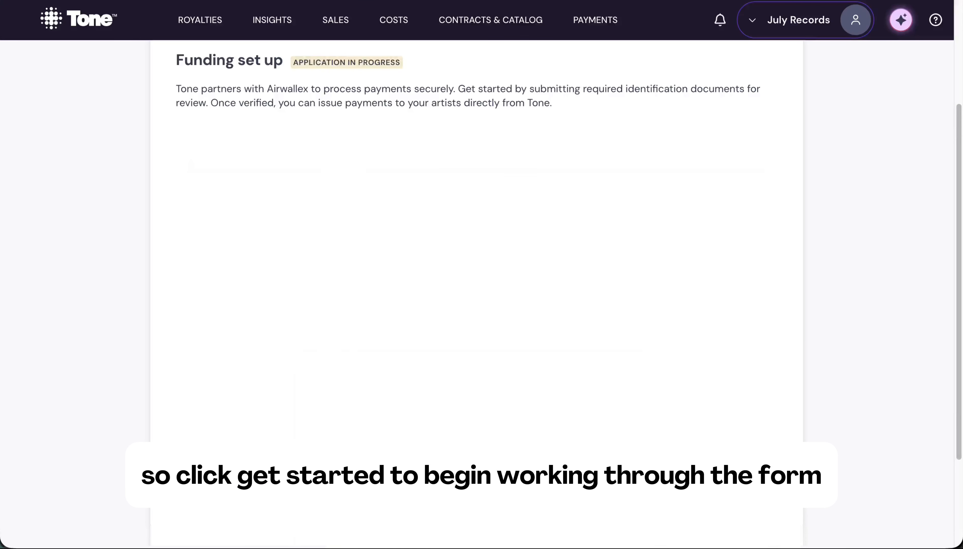
{"action": "scroll", "coordinate": [222, 379], "scroll_direction": "down", "scroll_amount": 5}
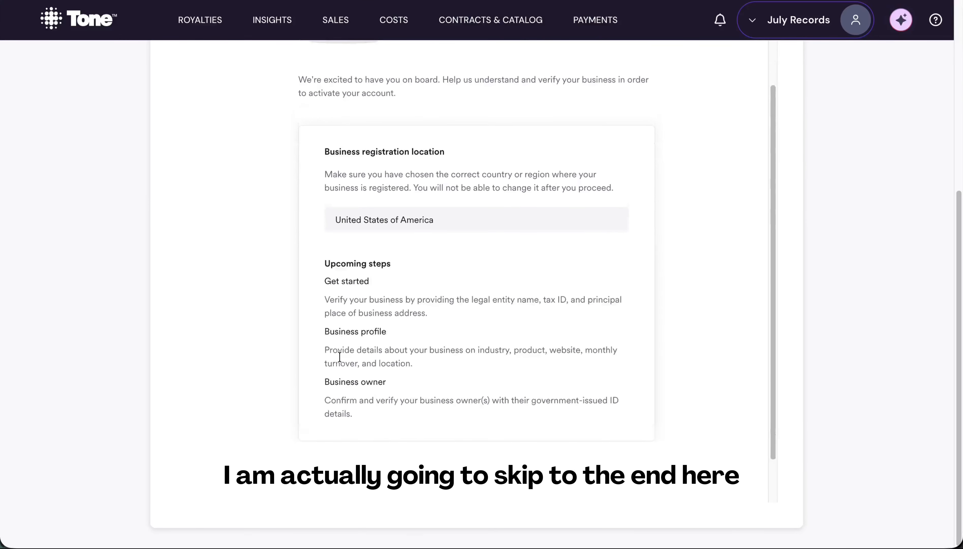
{"action": "left_click", "coordinate": [368, 416]}
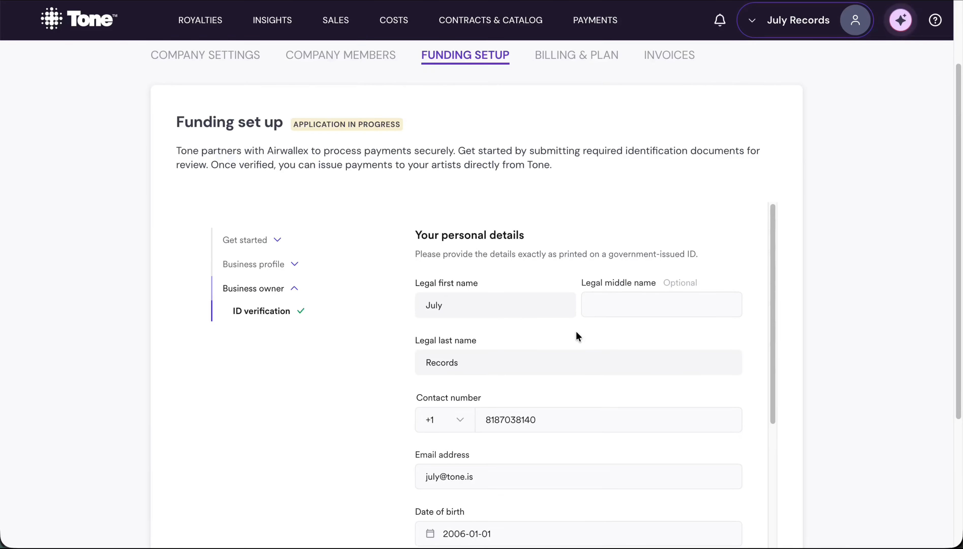
Check the business owner's personal details, address and proof of address, and continue to the application review.
{"action": "scroll", "coordinate": [550, 381], "scroll_direction": "down", "scroll_amount": 15}
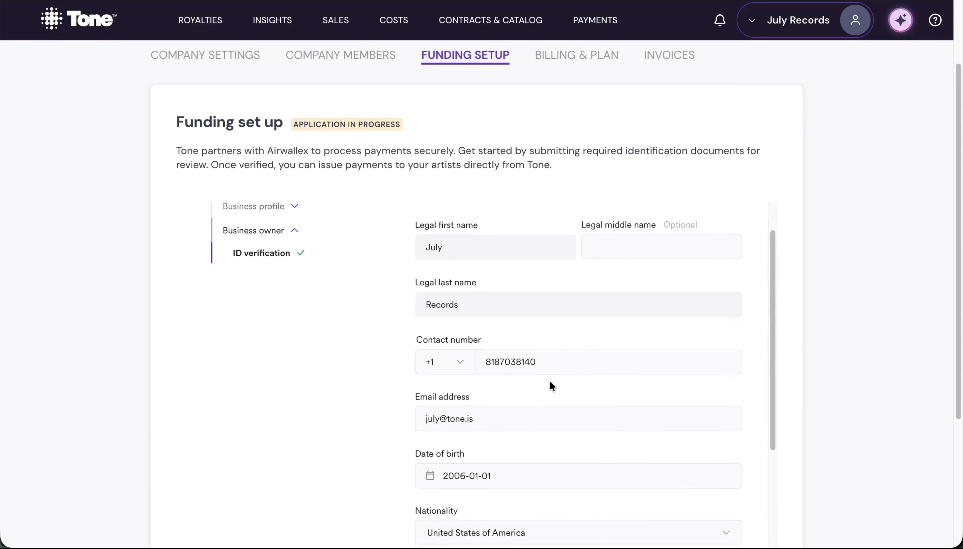
{"action": "scroll", "coordinate": [779, 391], "scroll_direction": "down", "scroll_amount": 5}
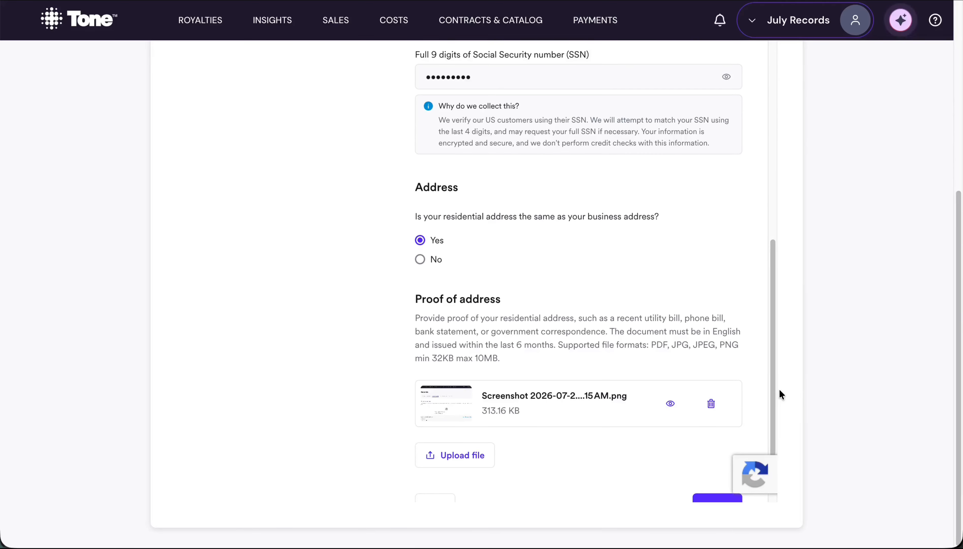
{"action": "scroll", "coordinate": [673, 413], "scroll_direction": "down", "scroll_amount": 2}
{"action": "left_click", "coordinate": [708, 419]}
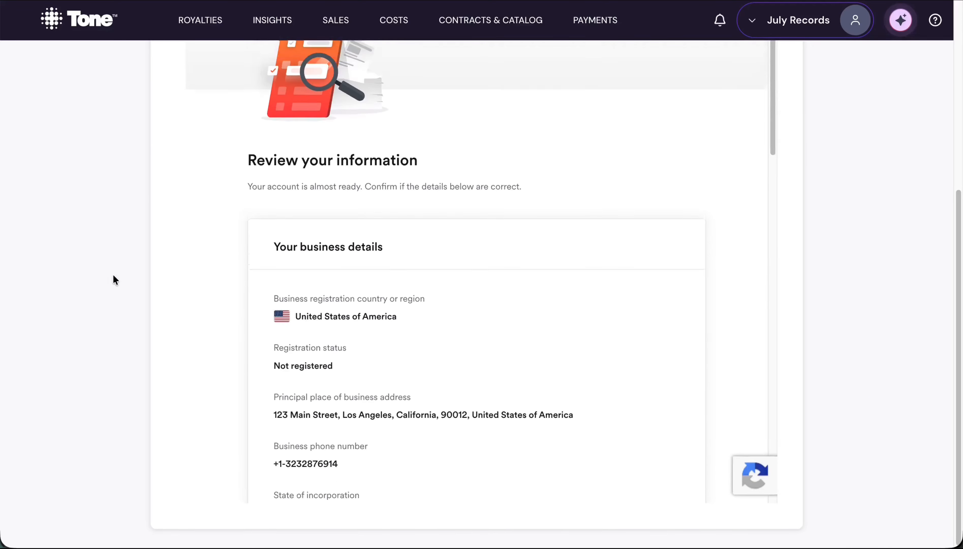
Review the application details, confirm the authorisation statement and submit the application.
{"action": "scroll", "coordinate": [112, 274], "scroll_direction": "up", "scroll_amount": 3}
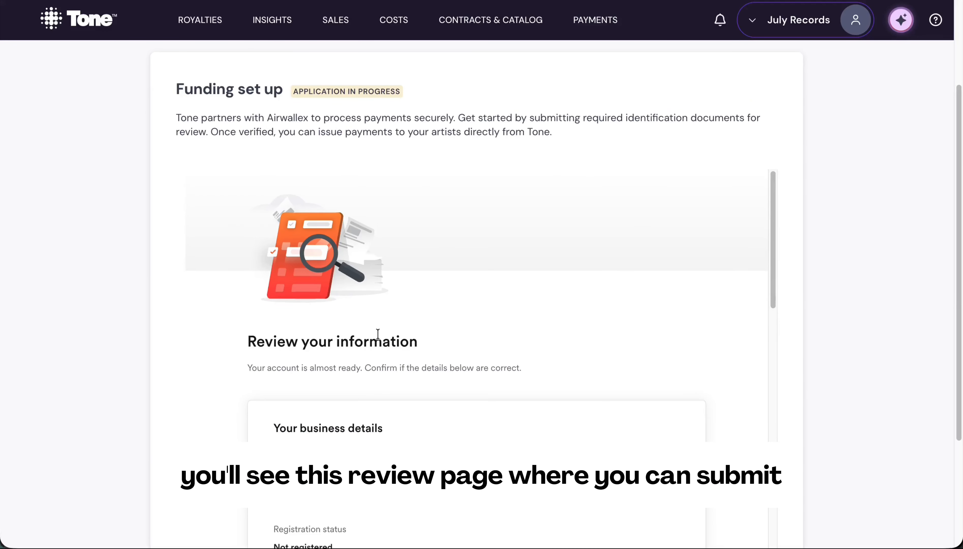
{"action": "scroll", "coordinate": [378, 337], "scroll_direction": "down", "scroll_amount": 10}
{"action": "scroll", "coordinate": [378, 334], "scroll_direction": "down", "scroll_amount": 10}
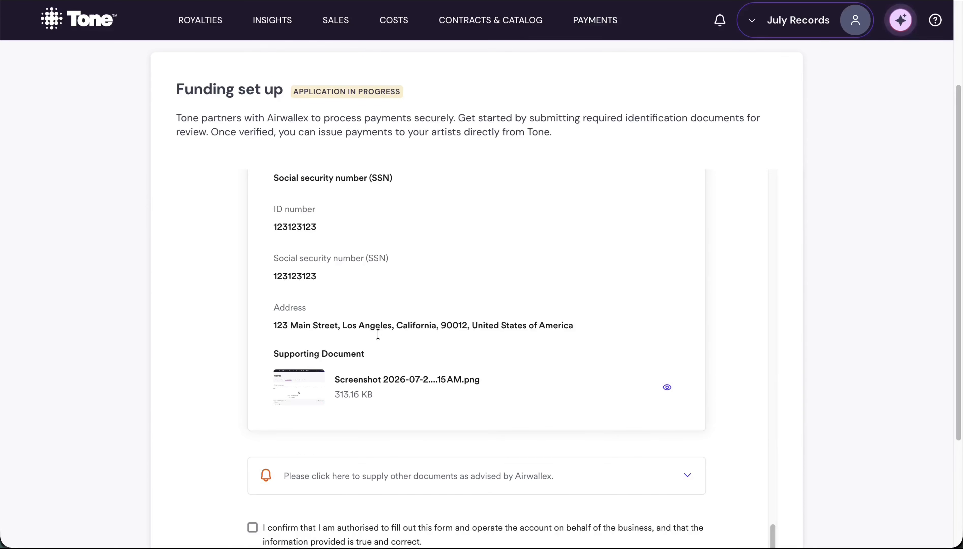
{"action": "scroll", "coordinate": [140, 321], "scroll_direction": "down", "scroll_amount": 5}
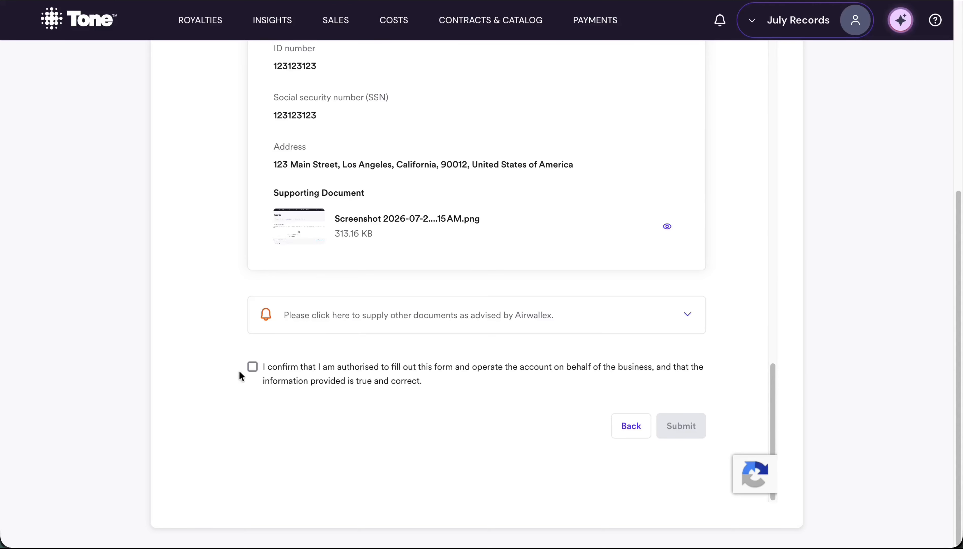
{"action": "left_click", "coordinate": [252, 367]}
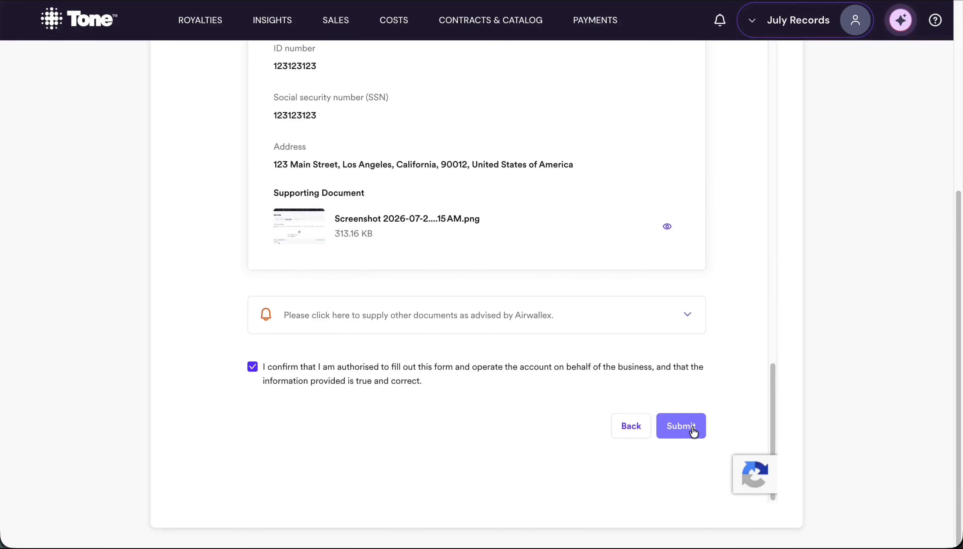
{"action": "left_click", "coordinate": [681, 426]}
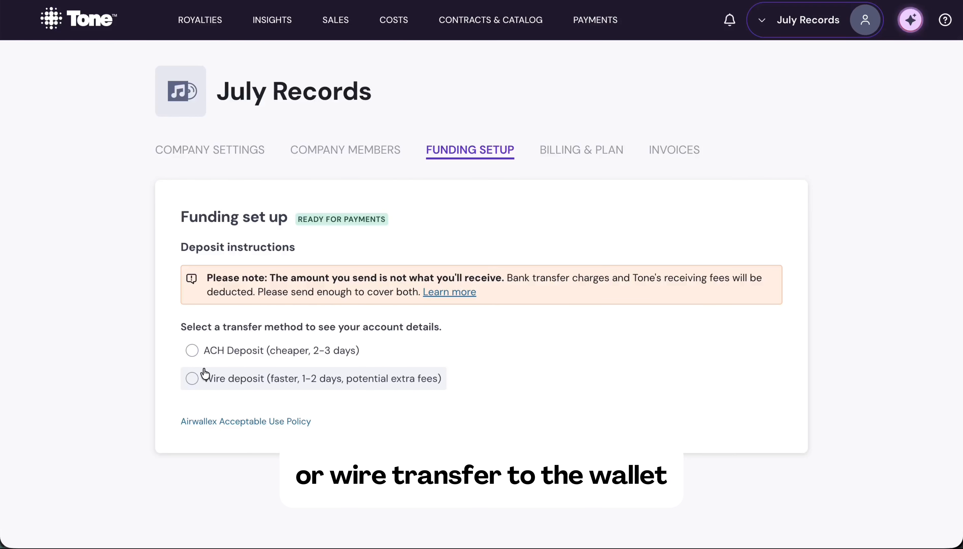
Choose ACH Deposit as the transfer method and examine its account details.
{"action": "left_click", "coordinate": [204, 348]}
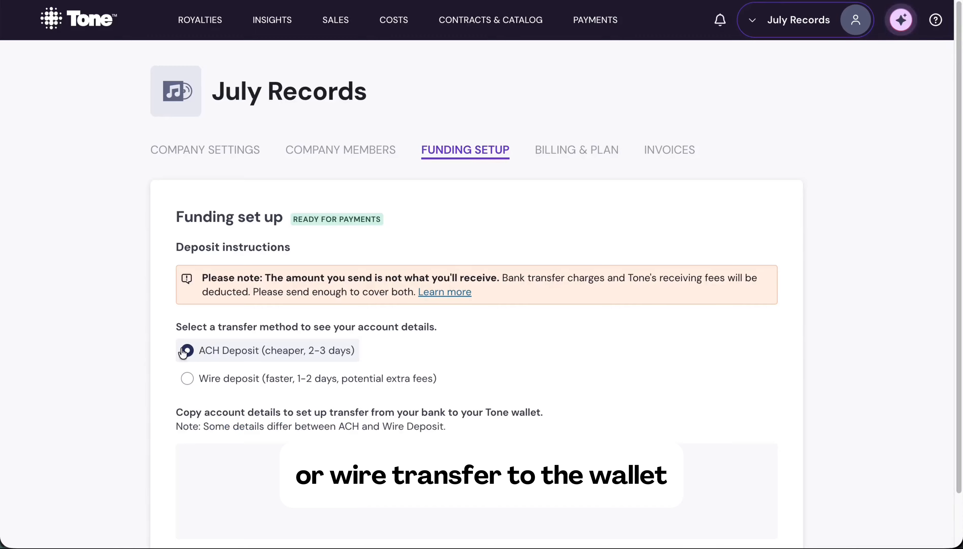
{"action": "scroll", "coordinate": [129, 363], "scroll_direction": "down", "scroll_amount": 2}
{"action": "scroll", "coordinate": [130, 363], "scroll_direction": "down", "scroll_amount": 4}
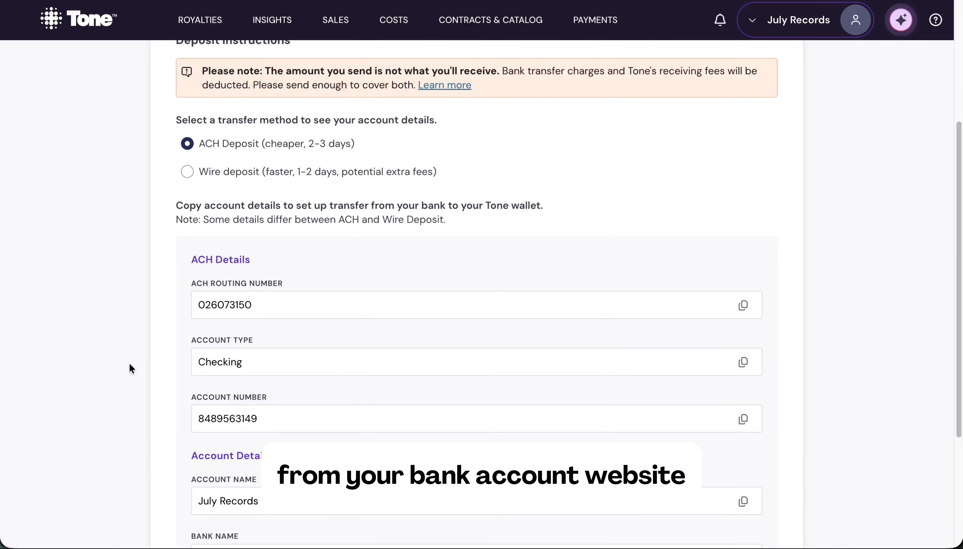
{"action": "scroll", "coordinate": [129, 364], "scroll_direction": "down", "scroll_amount": 2}
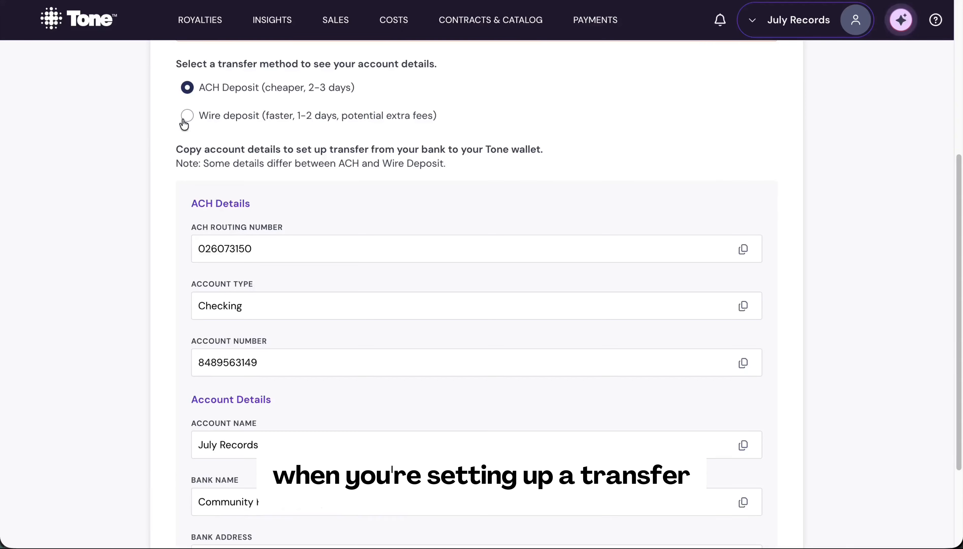
Switch the transfer method to Wire deposit and examine the wire transfer and account details.
{"action": "left_click", "coordinate": [199, 119]}
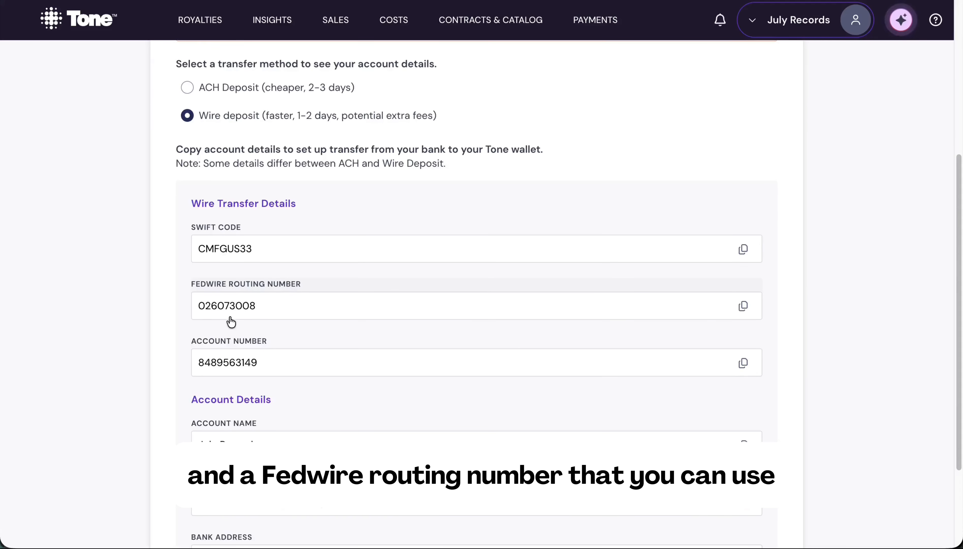
{"action": "scroll", "coordinate": [148, 319], "scroll_direction": "down", "scroll_amount": 3}
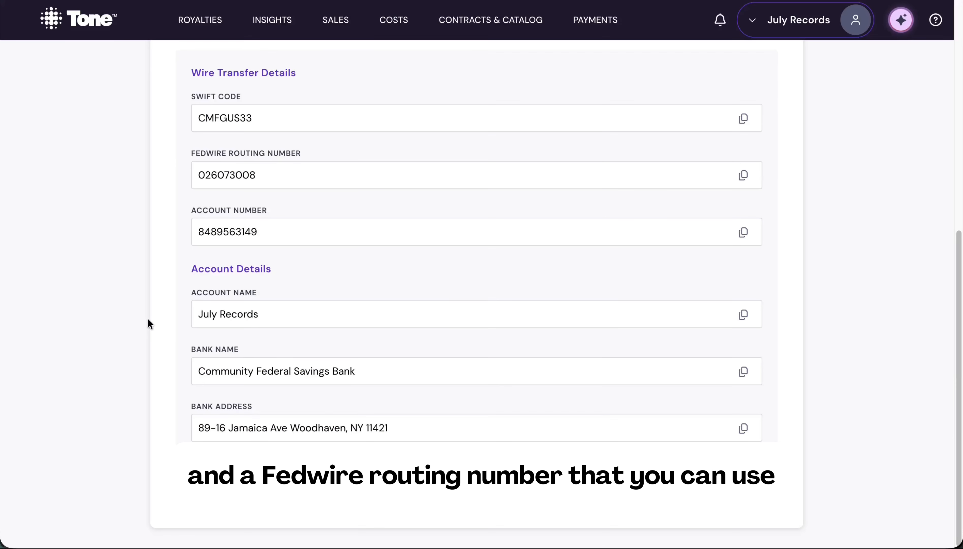
{"action": "scroll", "coordinate": [148, 319], "scroll_direction": "up", "scroll_amount": 2}
{"action": "scroll", "coordinate": [149, 323], "scroll_direction": "up", "scroll_amount": 7}
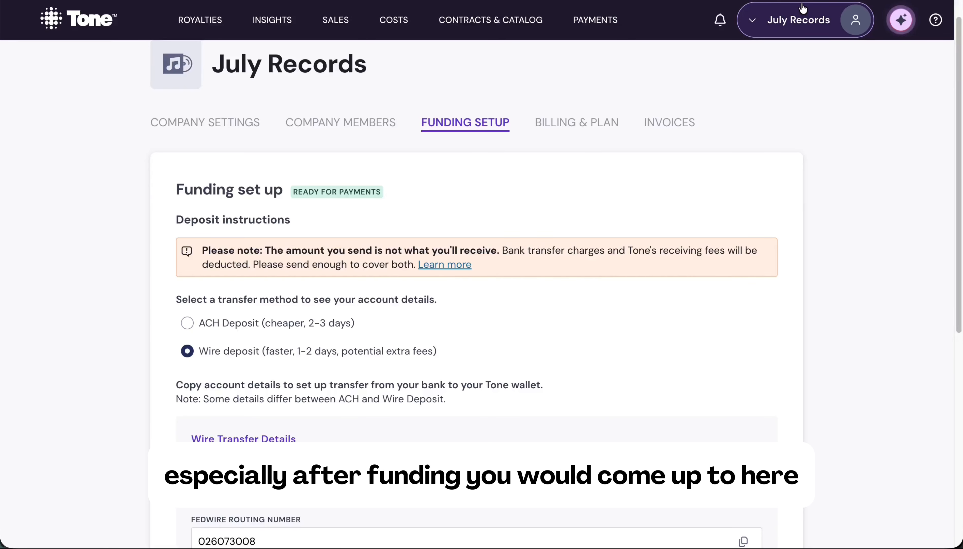
Open the company wallet and go to its deposit instructions.
{"action": "left_click", "coordinate": [791, 21]}
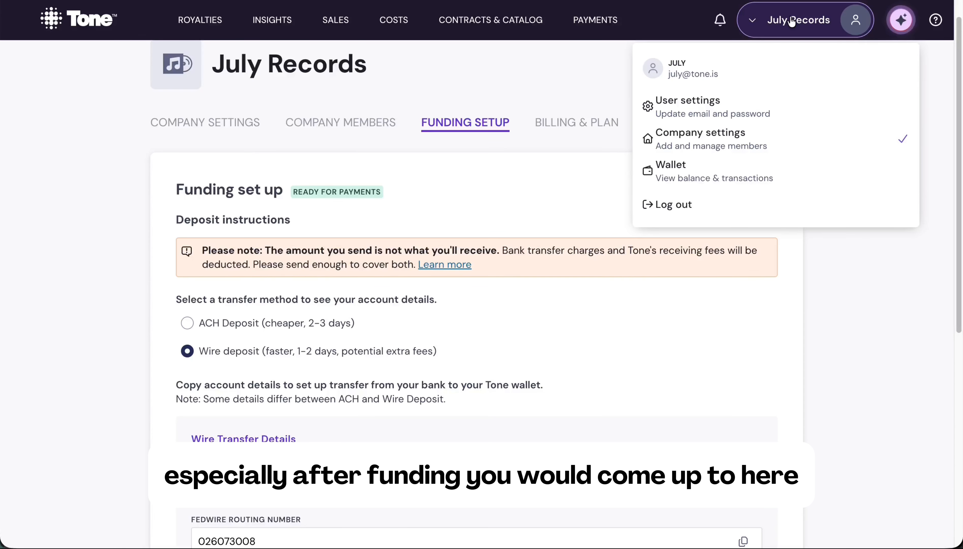
{"action": "left_click", "coordinate": [746, 169]}
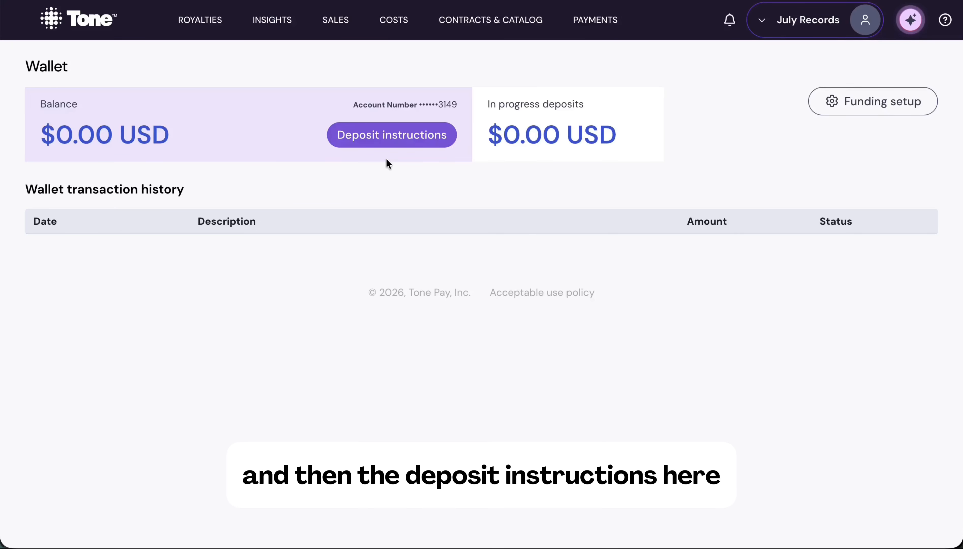
{"action": "left_click", "coordinate": [383, 139]}
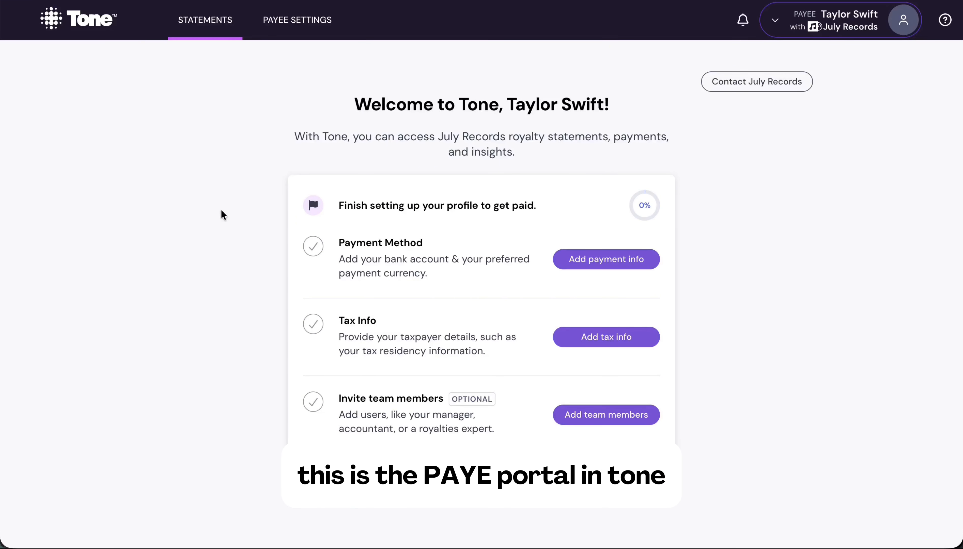
Start adding the payee's payment info and set the bank account country to United States of America.
{"action": "left_click", "coordinate": [624, 264]}
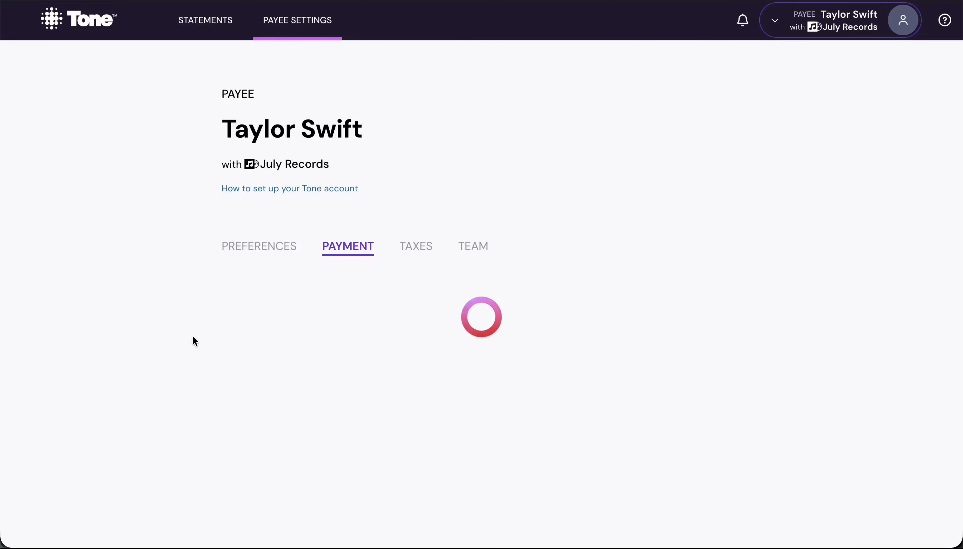
{"action": "scroll", "coordinate": [193, 336], "scroll_direction": "down", "scroll_amount": 2}
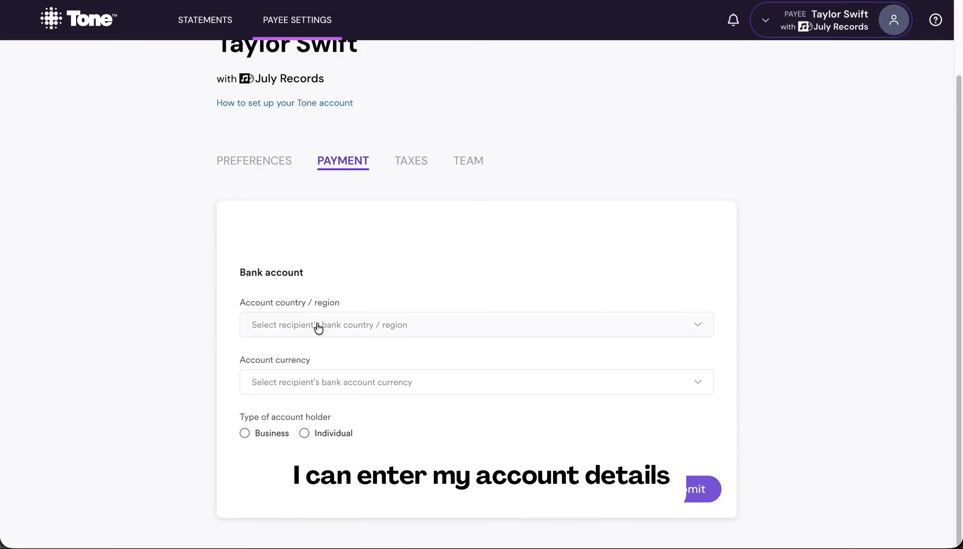
{"action": "left_click", "coordinate": [319, 327]}
{"action": "type", "text": "united s"}
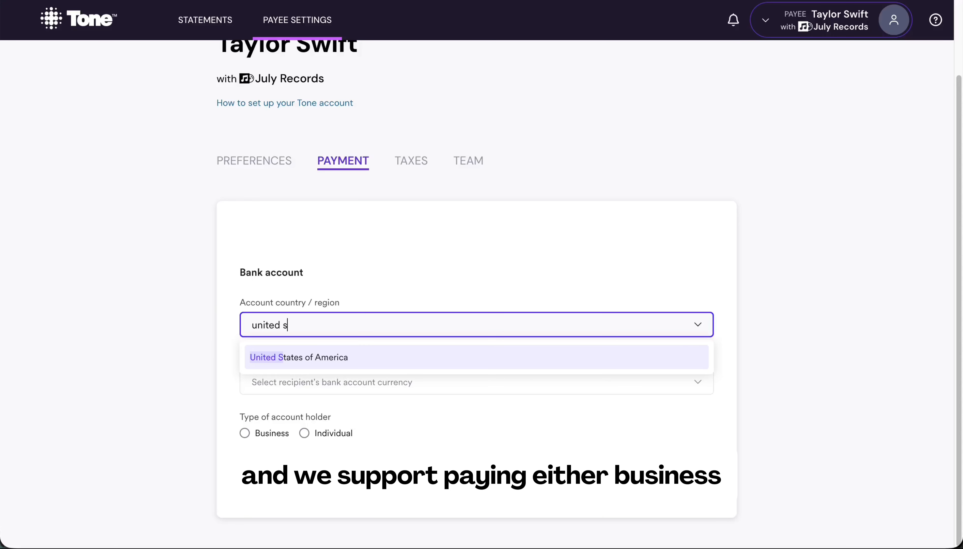
{"action": "left_click", "coordinate": [307, 359]}
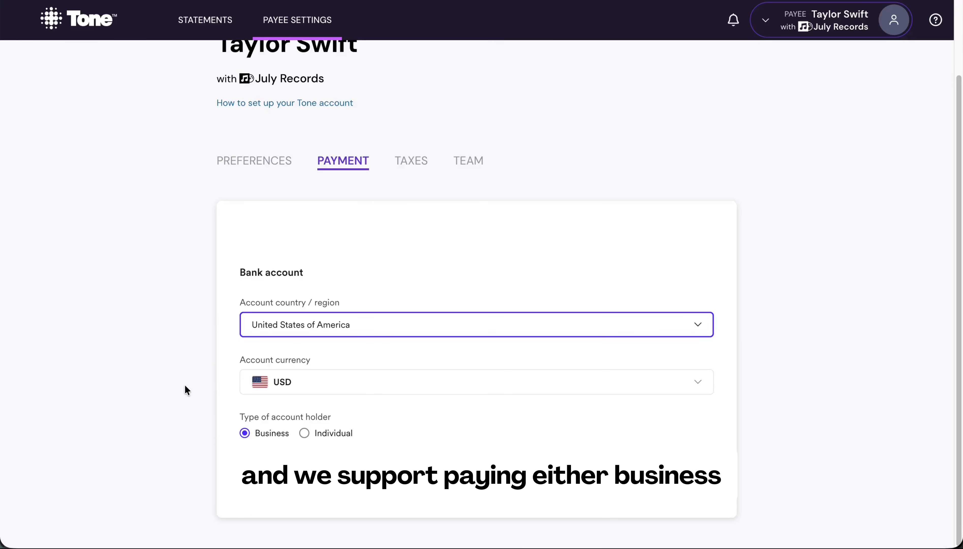
Set the account holder type to Individual and choose ACH as the transfer method.
{"action": "left_click", "coordinate": [305, 435]}
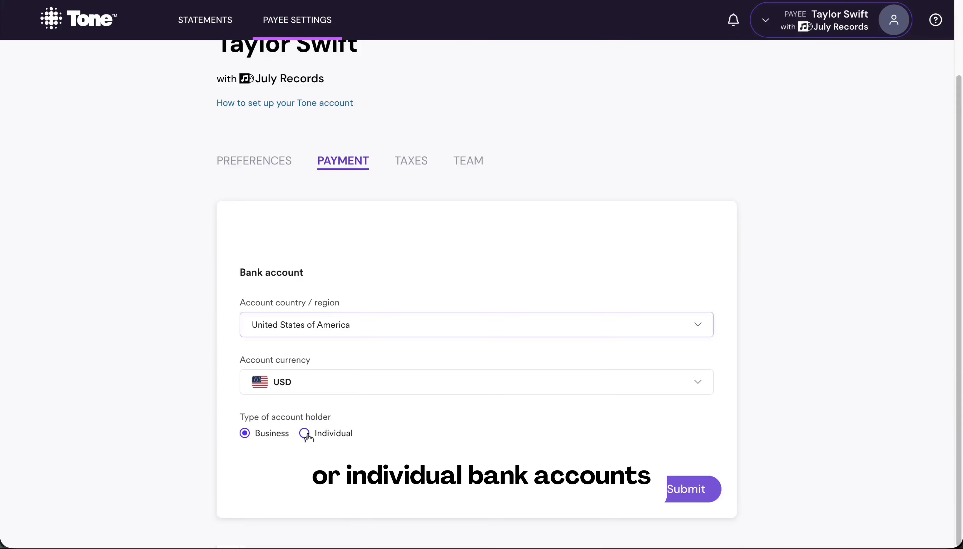
{"action": "scroll", "coordinate": [181, 375], "scroll_direction": "down", "scroll_amount": 7}
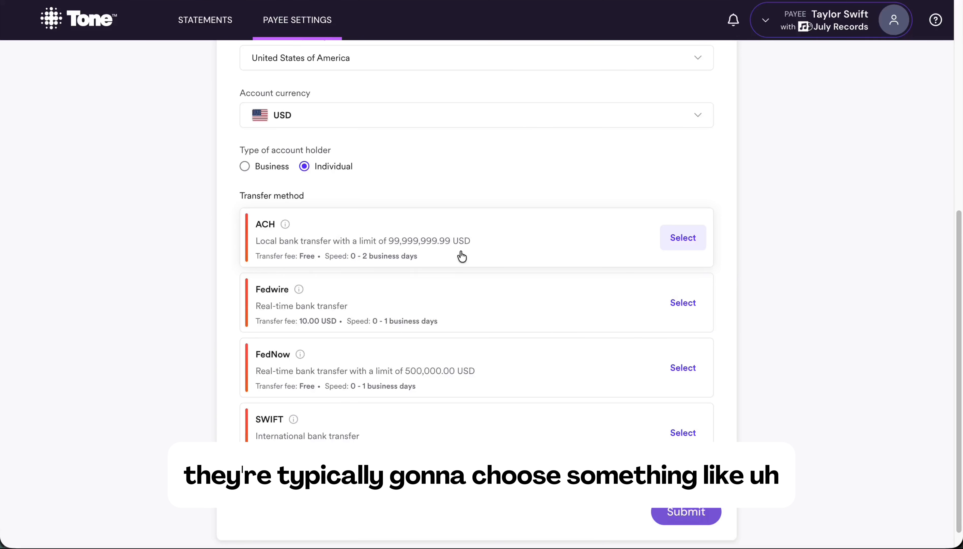
{"action": "left_click", "coordinate": [683, 238]}
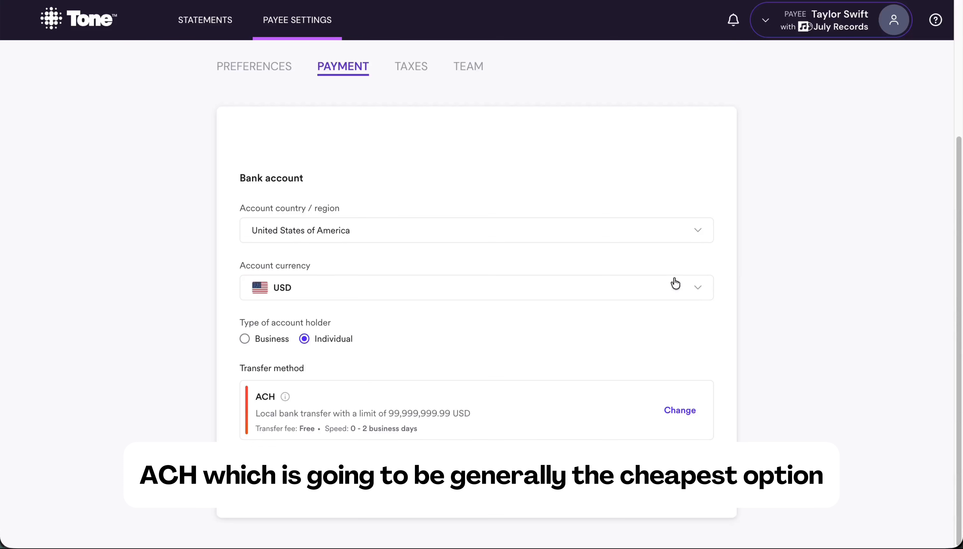
Enter the bank's ACH routing number and select the matching Evolve Bank and Trust entry.
{"action": "scroll", "coordinate": [684, 498], "scroll_direction": "down", "scroll_amount": 3}
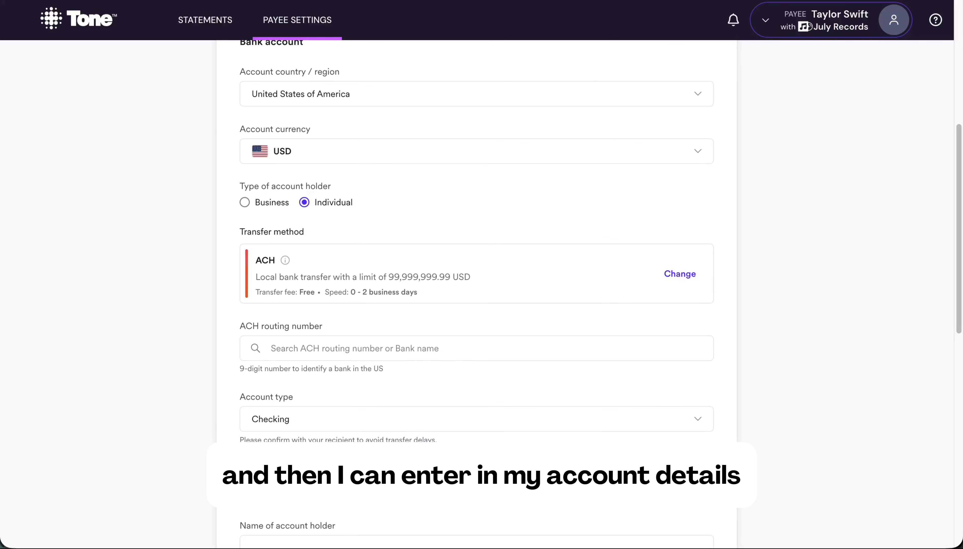
{"action": "scroll", "coordinate": [394, 367], "scroll_direction": "down", "scroll_amount": 1}
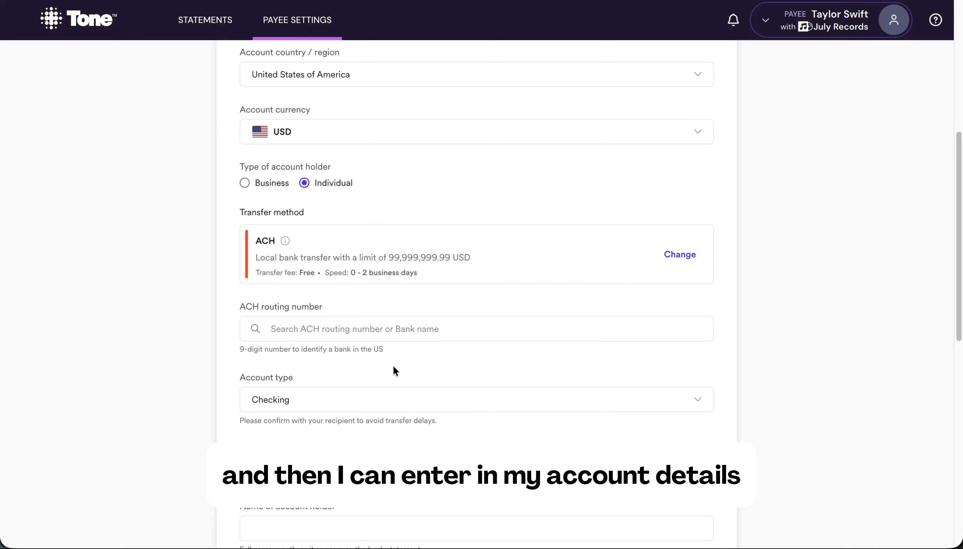
{"action": "left_click", "coordinate": [328, 336]}
{"action": "type", "text": "084106768"}
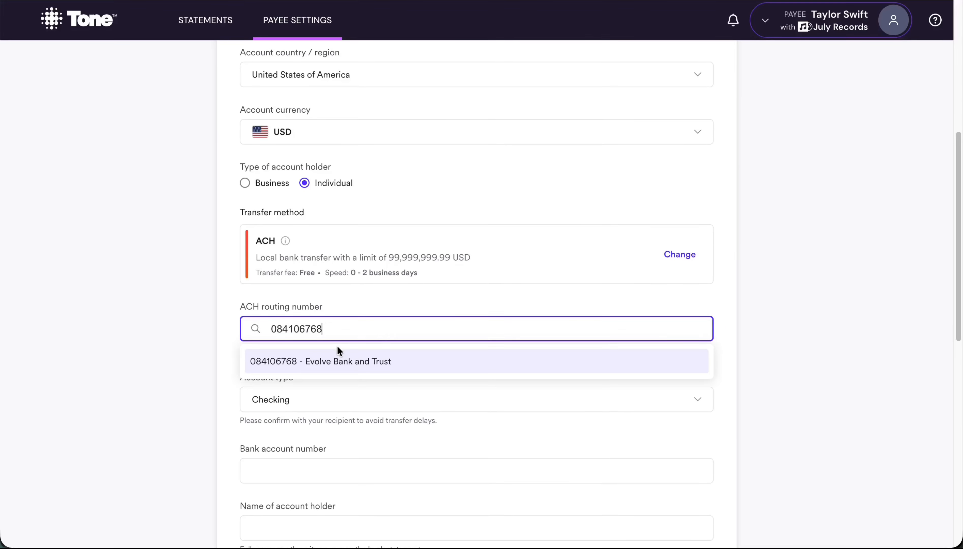
{"action": "left_click", "coordinate": [340, 365]}
Enter the bank account number and the name of the account holder.
{"action": "left_click", "coordinate": [280, 475]}
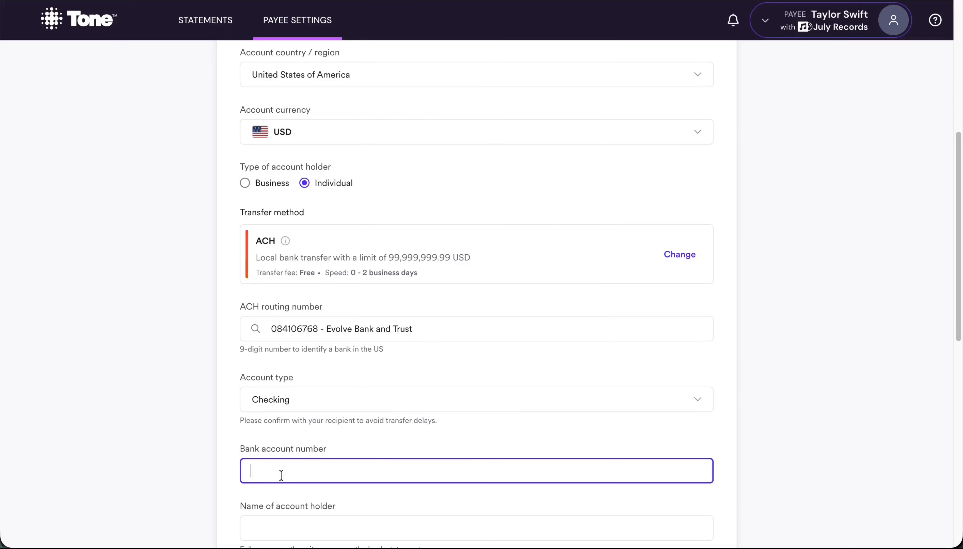
{"action": "type", "text": "12341234"}
{"action": "left_click", "coordinate": [147, 444]}
{"action": "scroll", "coordinate": [147, 444], "scroll_direction": "down", "scroll_amount": 9}
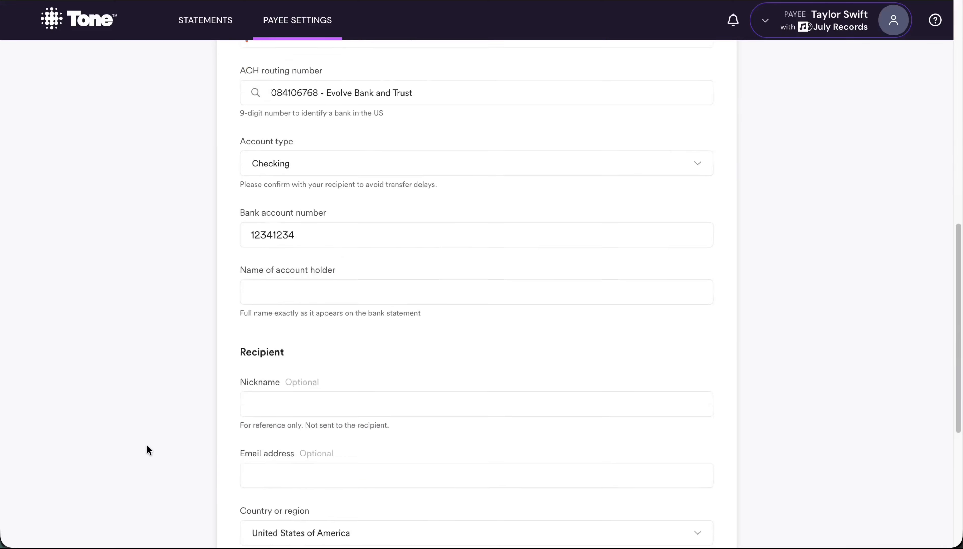
{"action": "left_click", "coordinate": [268, 182]}
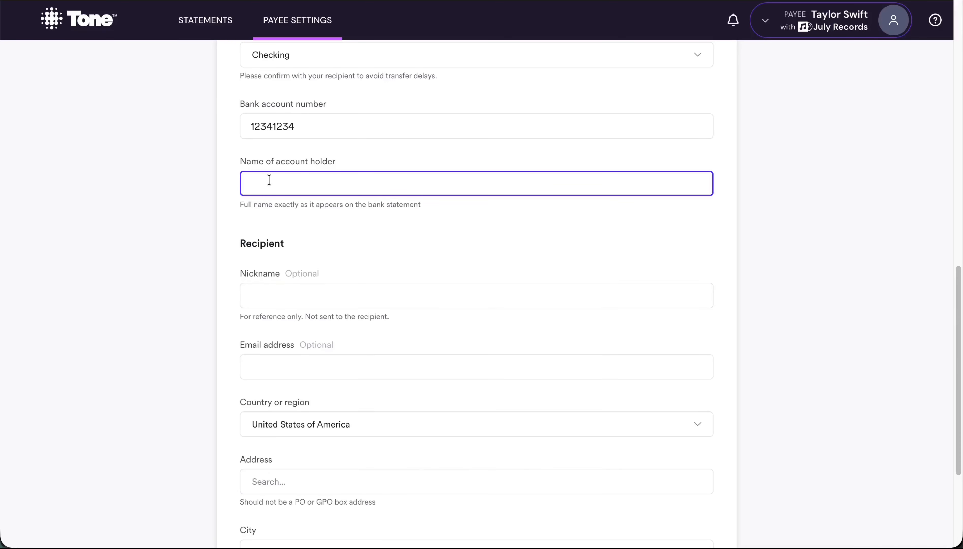
{"action": "type", "text": "T Swift"}
{"action": "left_click", "coordinate": [130, 252]}
Enter the recipient's street address in Los Angeles using the matching address suggestion and submit the payment info.
{"action": "scroll", "coordinate": [130, 251], "scroll_direction": "down", "scroll_amount": 3}
{"action": "left_click", "coordinate": [274, 300]}
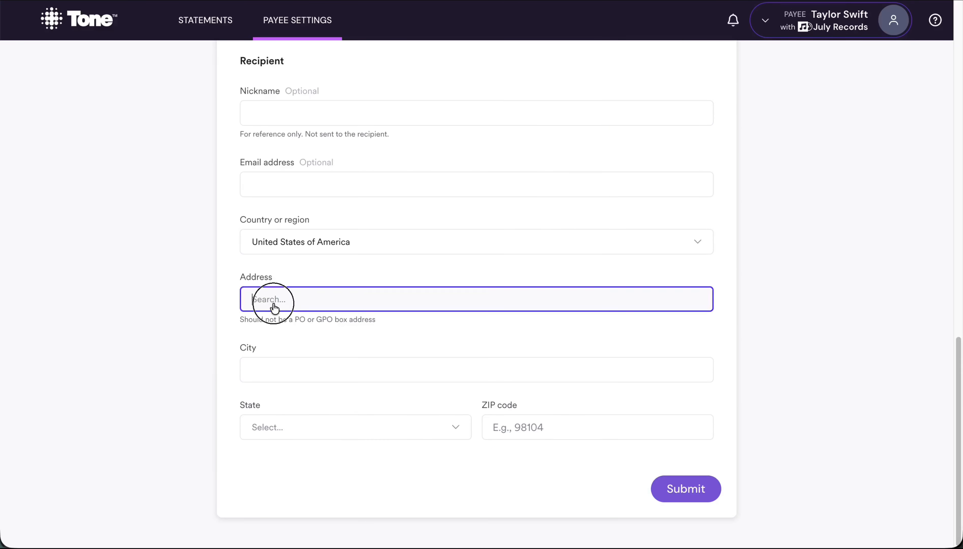
{"action": "type", "text": "123 main st"}
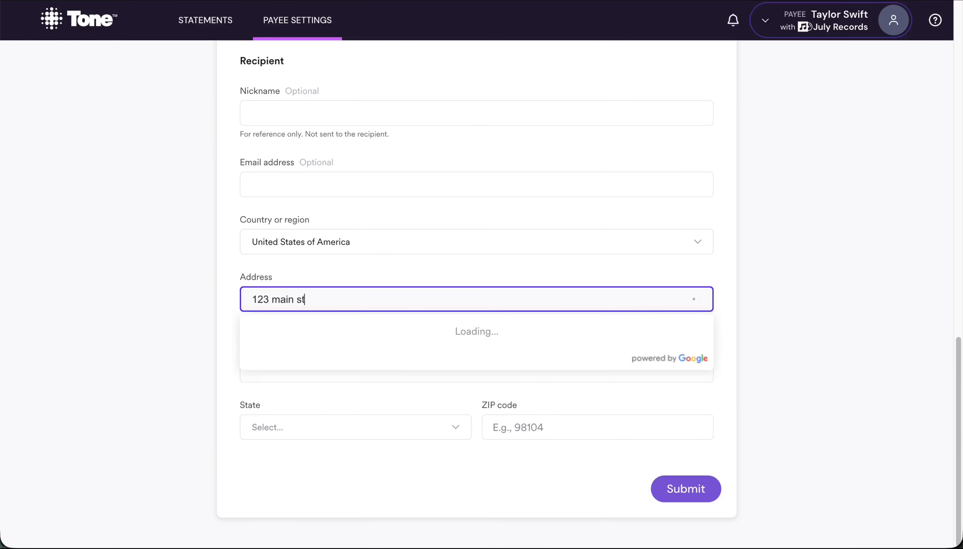
{"action": "type", "text": " los angeles"}
{"action": "left_click", "coordinate": [266, 330]}
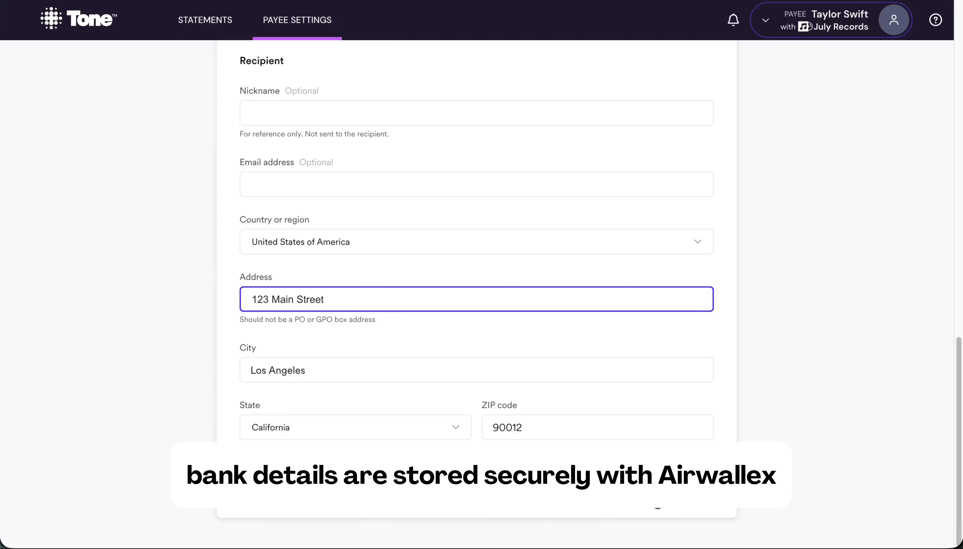
{"action": "left_click", "coordinate": [675, 507]}
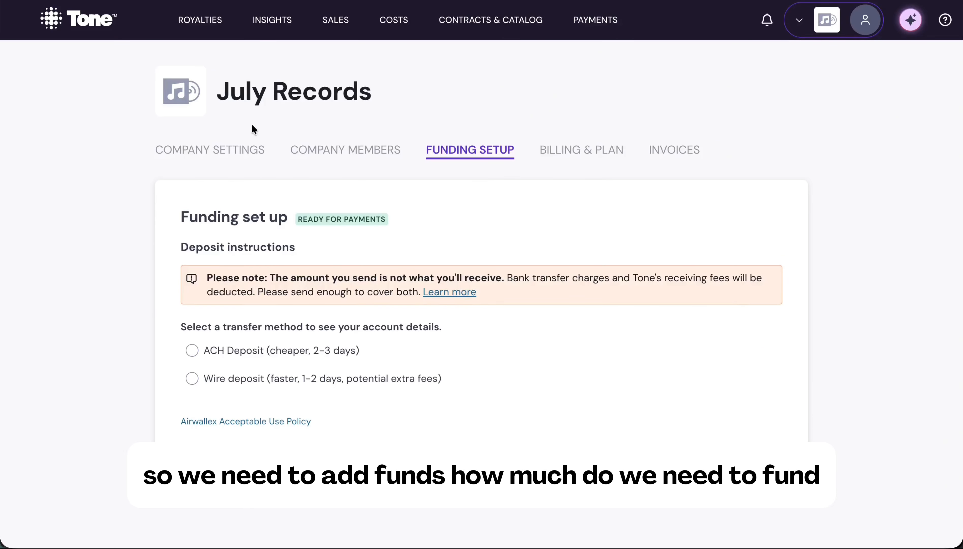
Open the Q2 2026 royalty period that is ready for payout from the Royalties Hub.
{"action": "left_click", "coordinate": [191, 19]}
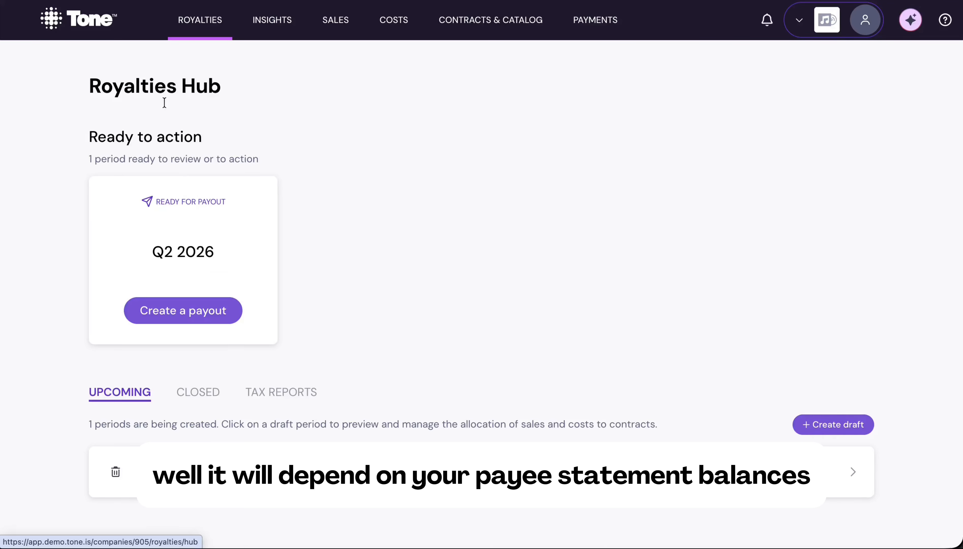
{"action": "left_click", "coordinate": [210, 228]}
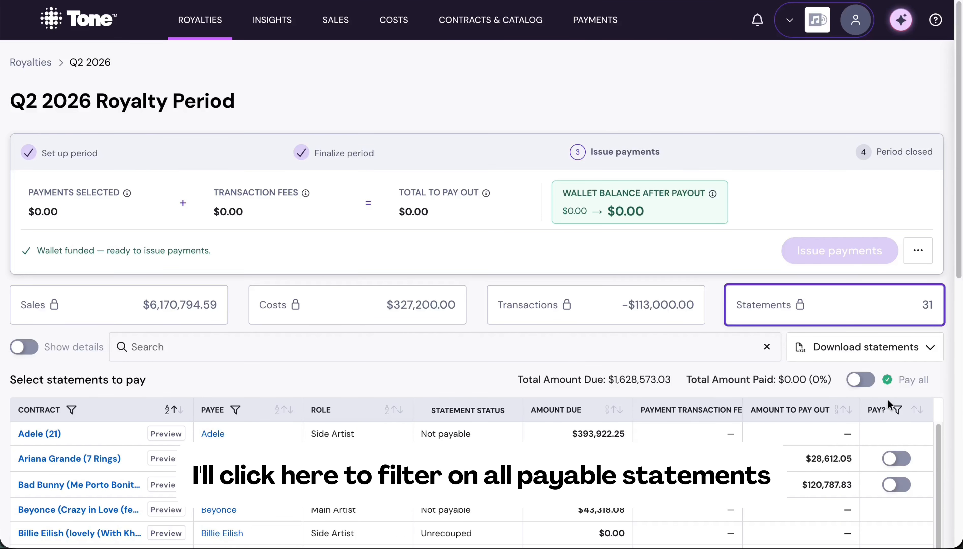
Filter the Q2 2026 statements to payable ones only and select all of them for payment.
{"action": "left_click", "coordinate": [897, 409]}
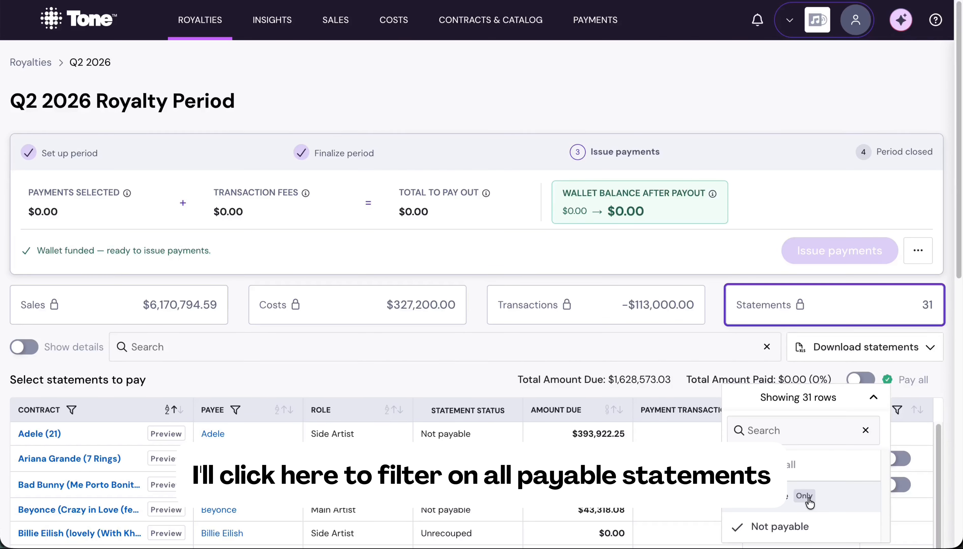
{"action": "left_click", "coordinate": [804, 496]}
{"action": "left_click", "coordinate": [577, 390]}
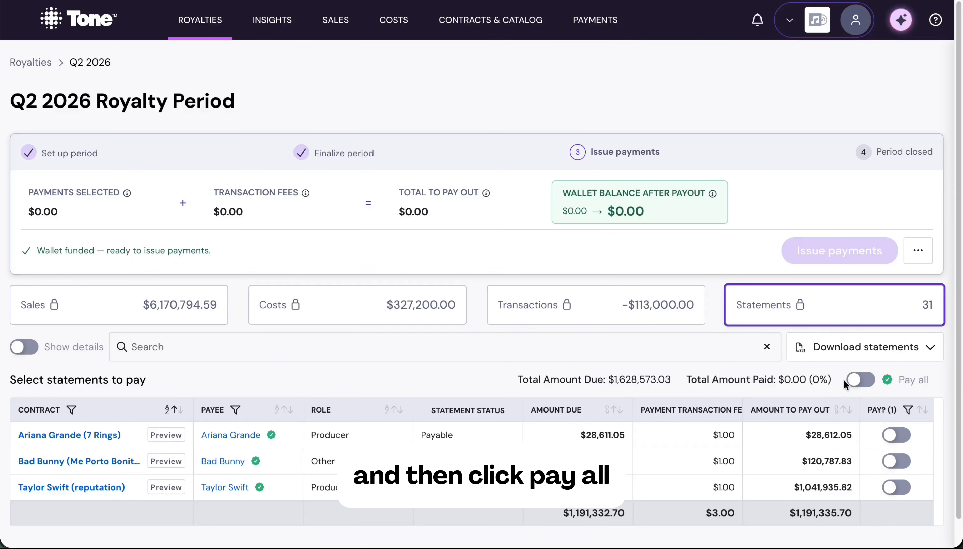
{"action": "left_click", "coordinate": [856, 380]}
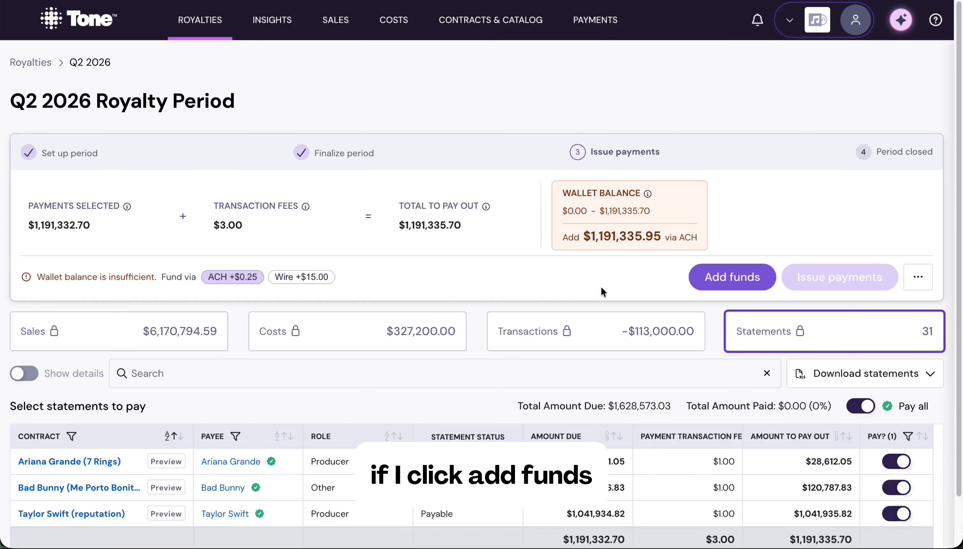
Review the funding instructions for the selected payments, comparing the minimum amount to send via ACH and via Wire.
{"action": "left_click", "coordinate": [718, 283]}
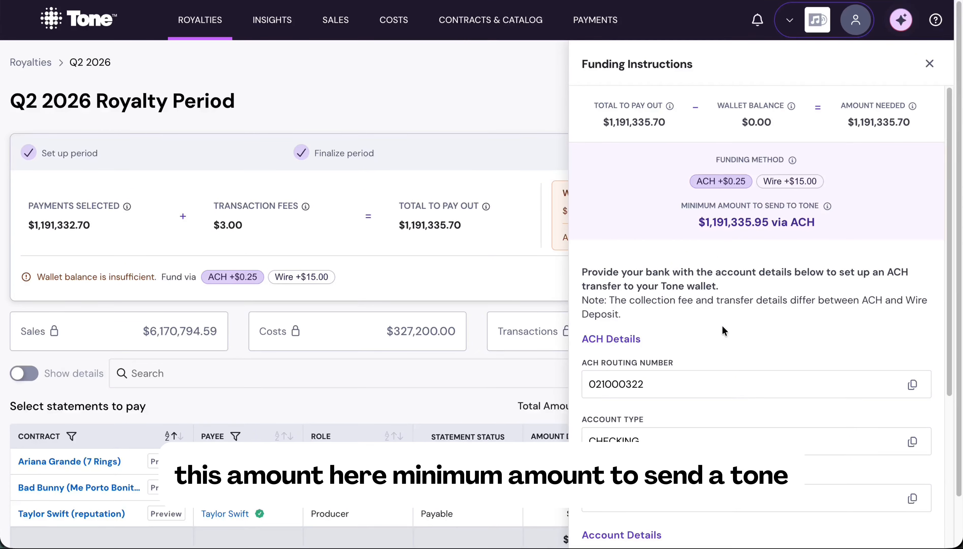
{"action": "left_click_drag", "start_coordinate": [706, 223], "coordinate": [768, 227]}
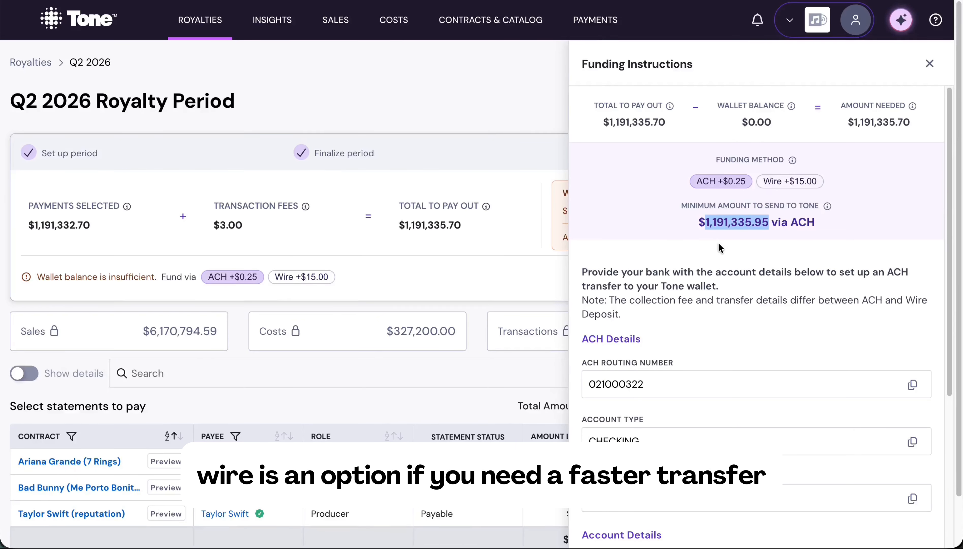
{"action": "left_click", "coordinate": [790, 181]}
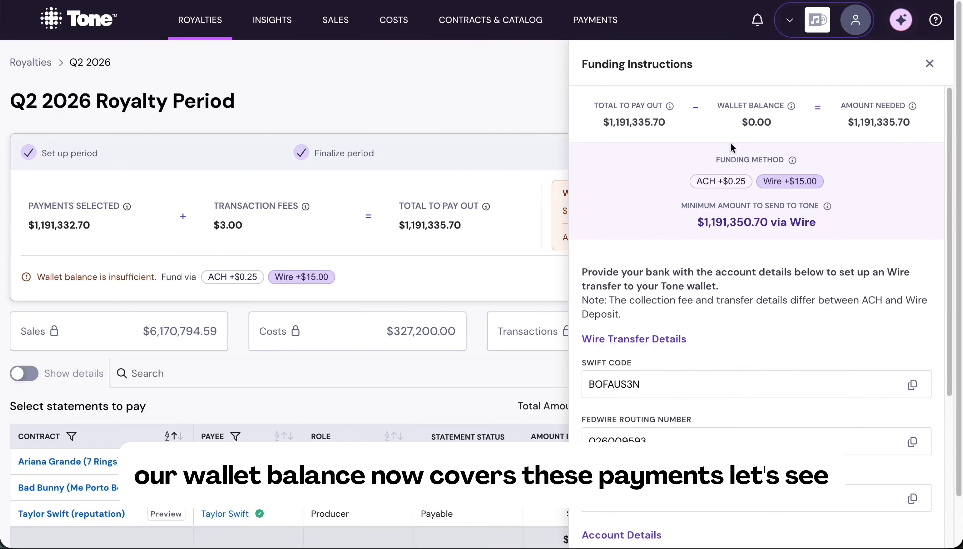
{"action": "left_click", "coordinate": [930, 64]}
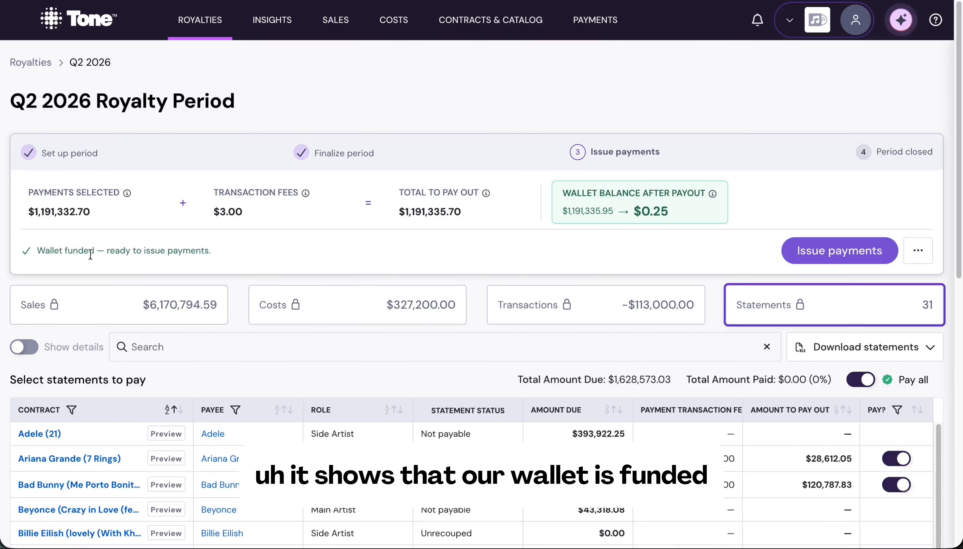
Check the wallet's funding status, then issue the selected payments and confirm sending them.
{"action": "left_click_drag", "start_coordinate": [45, 251], "coordinate": [72, 252]}
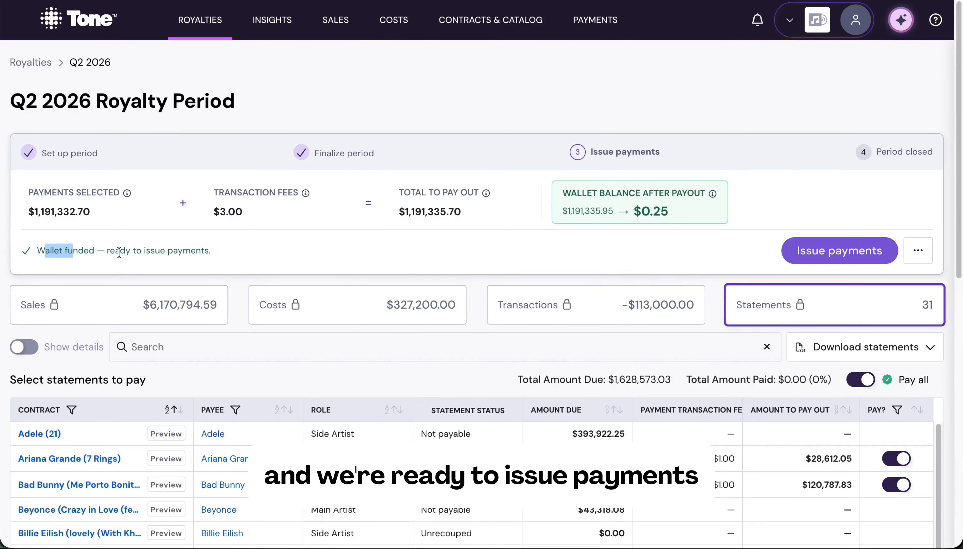
{"action": "left_click", "coordinate": [168, 256]}
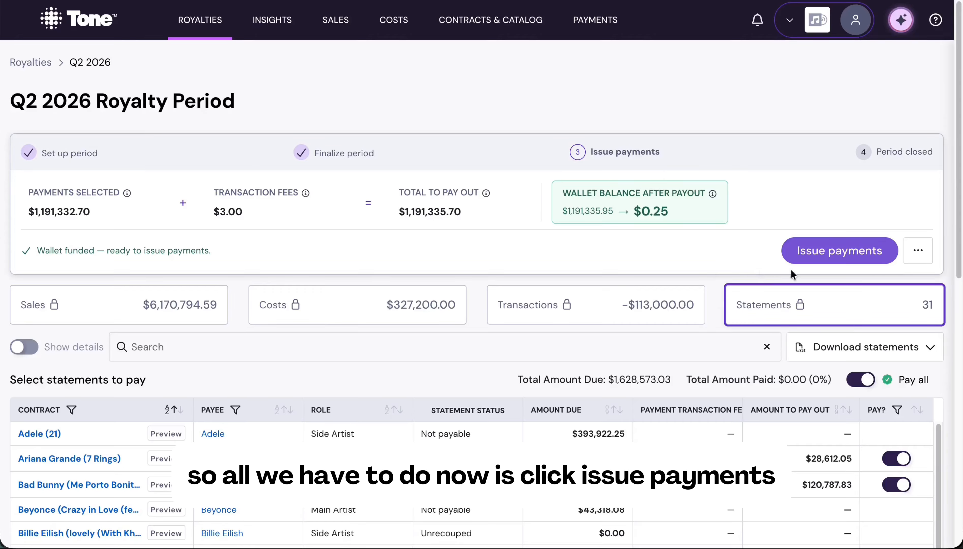
{"action": "left_click", "coordinate": [831, 256]}
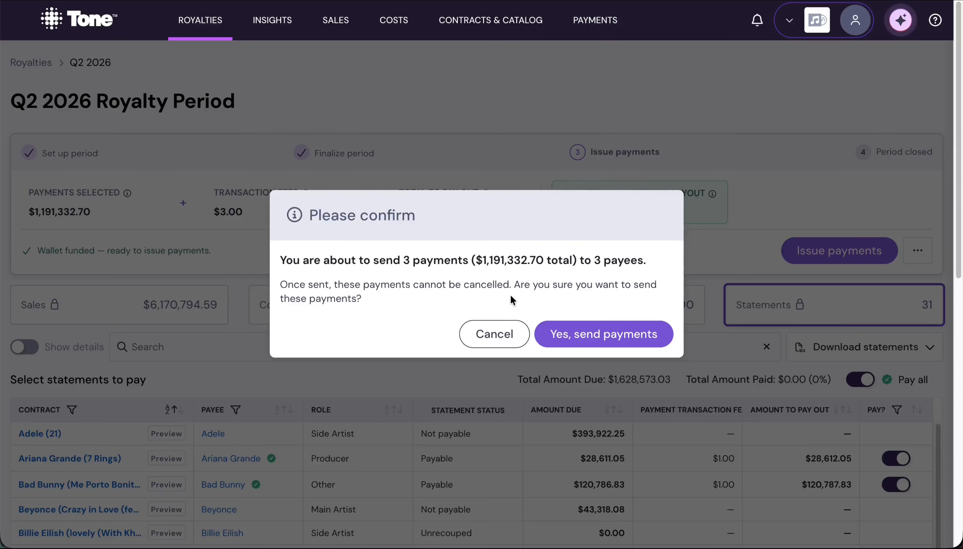
{"action": "left_click", "coordinate": [591, 340]}
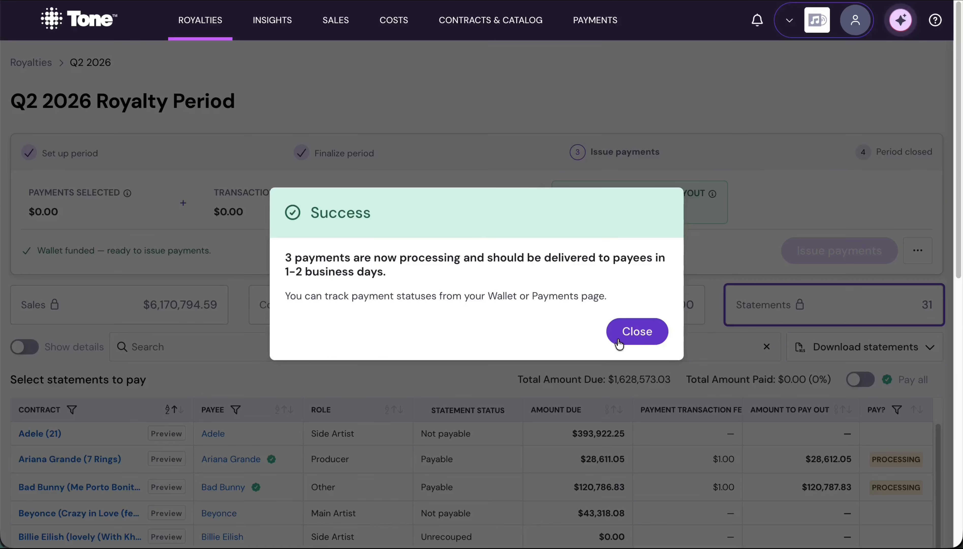
{"action": "left_click", "coordinate": [632, 340]}
Filter the statements by payment status to show only those that are Processing.
{"action": "scroll", "coordinate": [586, 340], "scroll_direction": "down", "scroll_amount": 2}
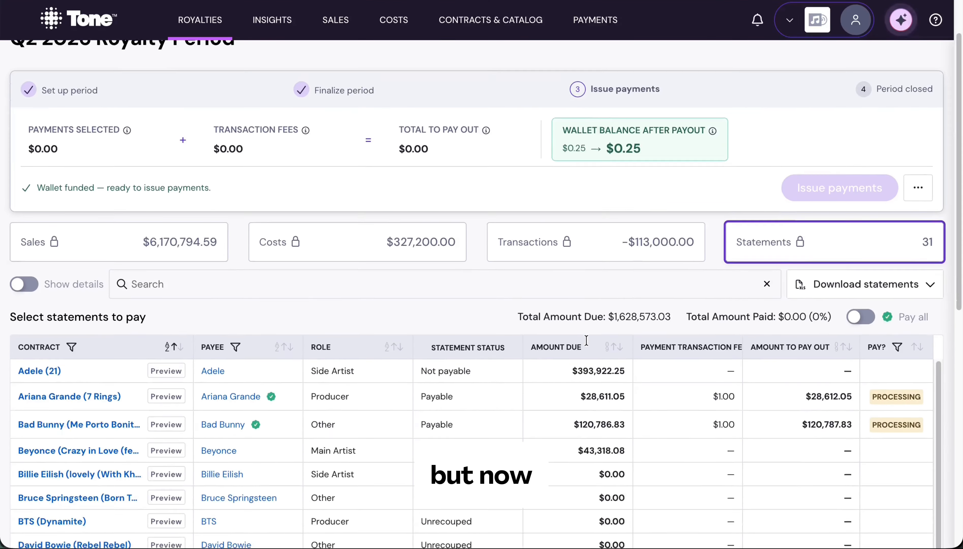
{"action": "scroll", "coordinate": [586, 340], "scroll_direction": "down", "scroll_amount": 1}
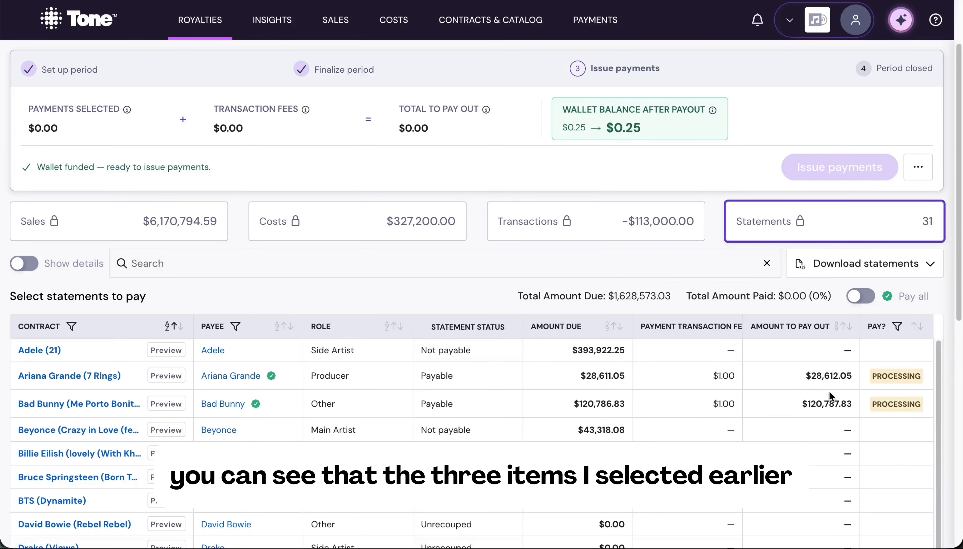
{"action": "left_click", "coordinate": [897, 326]}
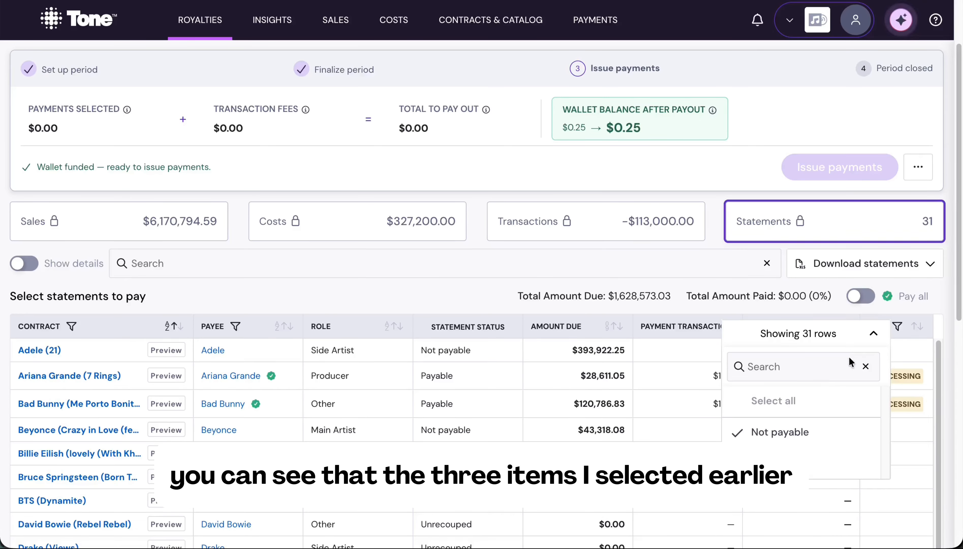
{"action": "left_click", "coordinate": [821, 464]}
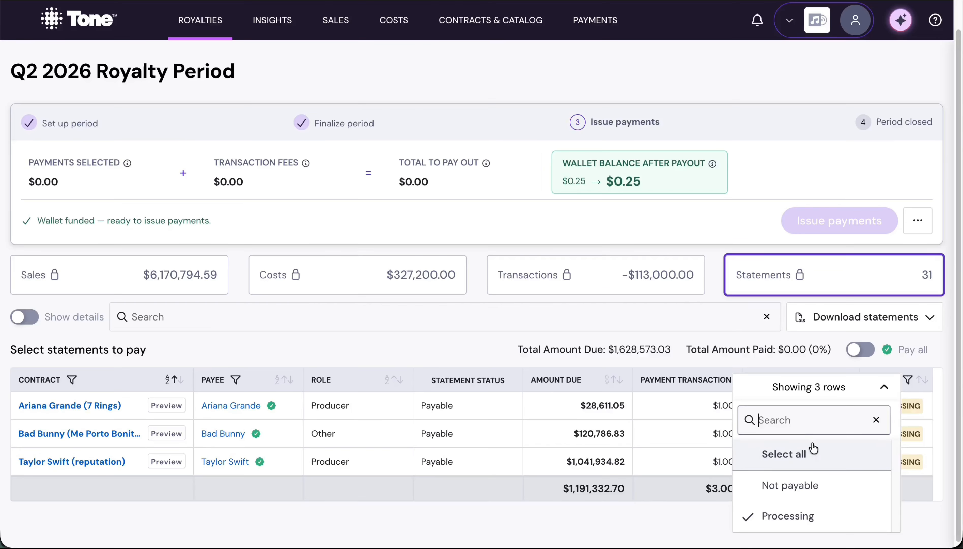
{"action": "left_click", "coordinate": [675, 346]}
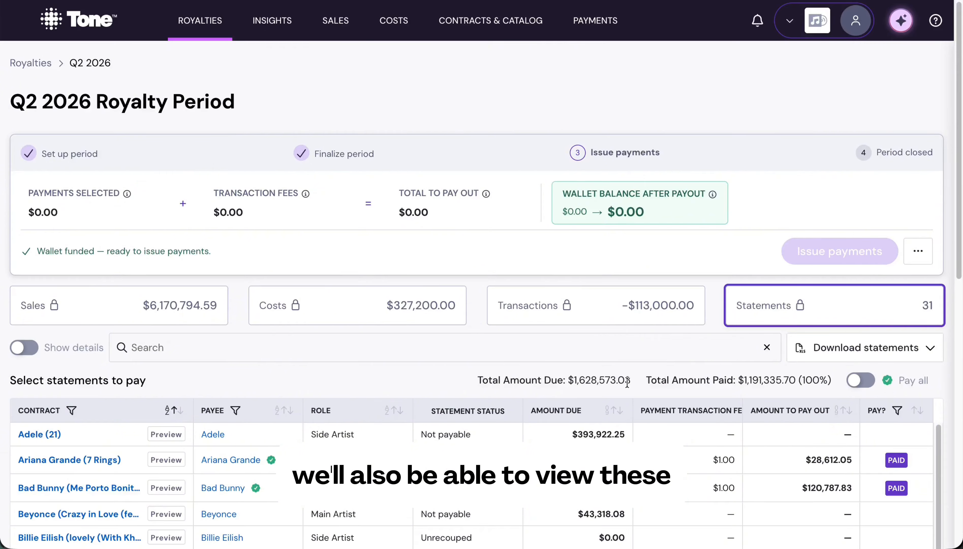
View the company's payment history and return to the Q2 2026 royalty period.
{"action": "left_click", "coordinate": [612, 23]}
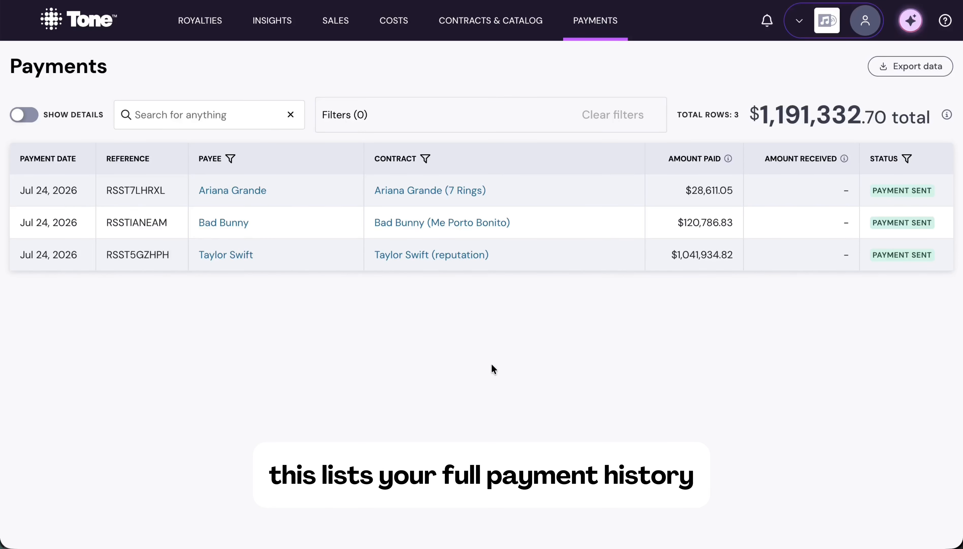
{"action": "key", "text": "super+bracketleft"}
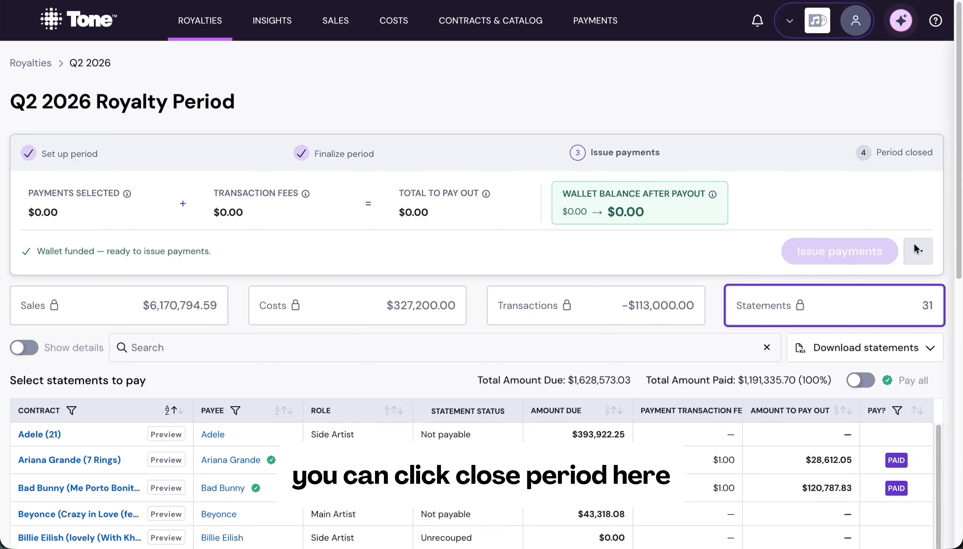
Start closing the Q2 2026 royalty period.
{"action": "left_click", "coordinate": [917, 251]}
{"action": "left_click", "coordinate": [854, 281]}
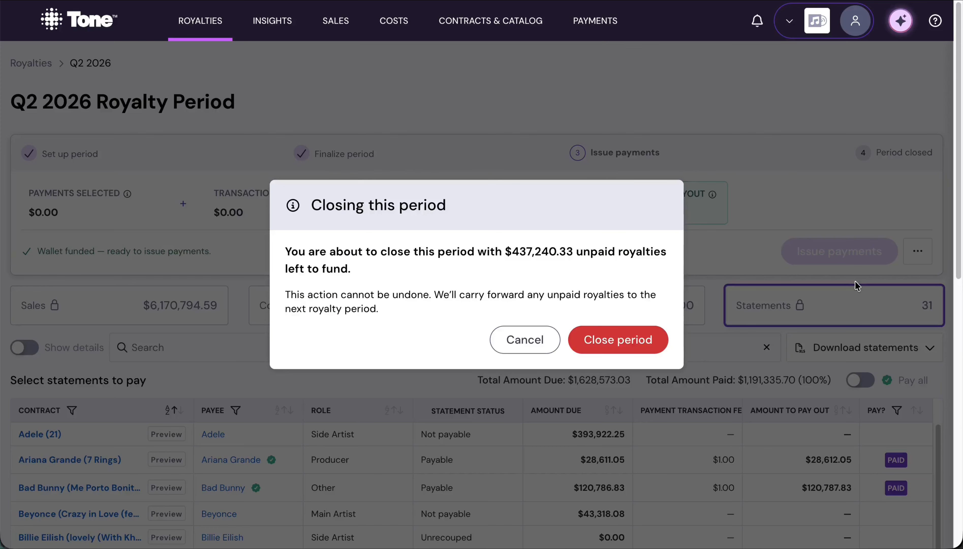